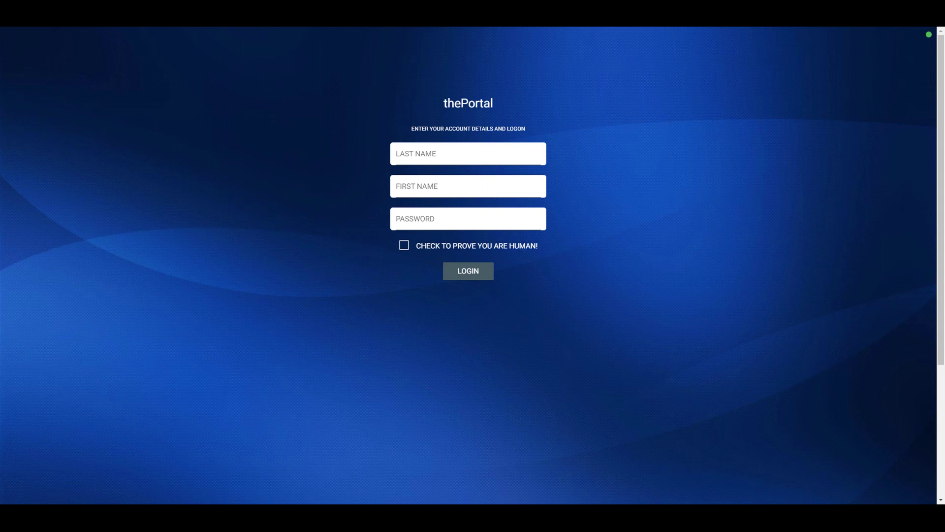
Log in with the account holder's last name, first name and password, ticking the human check.
left_click(397, 153)
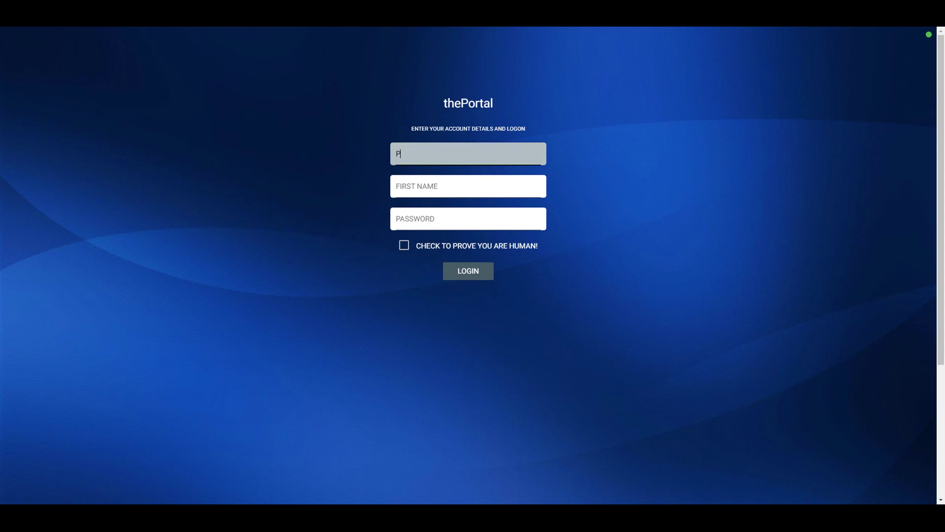
key("Tab")
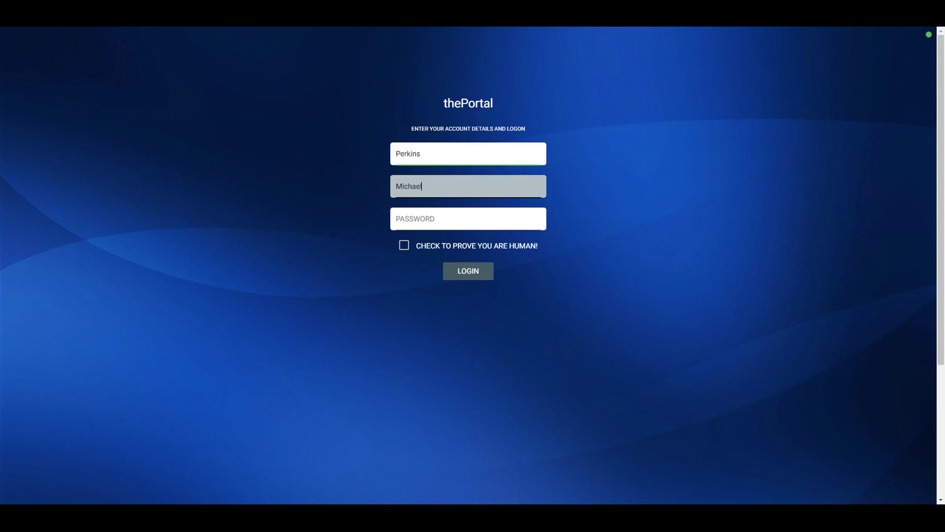
key("Tab")
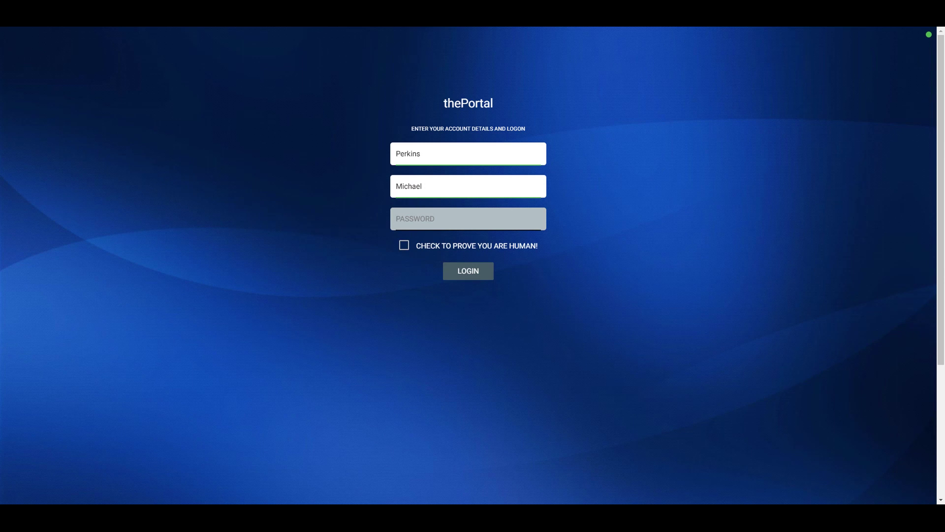
type("••")
left_click(474, 247)
left_click(483, 274)
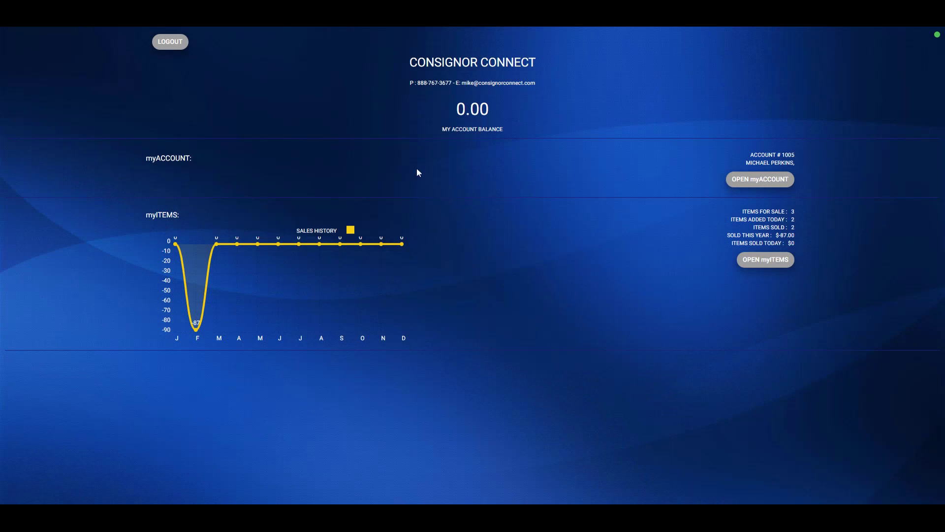
Highlight the 0.00 account balance on the dashboard, then clear the highlight.
left_click_drag(456, 101, 520, 116)
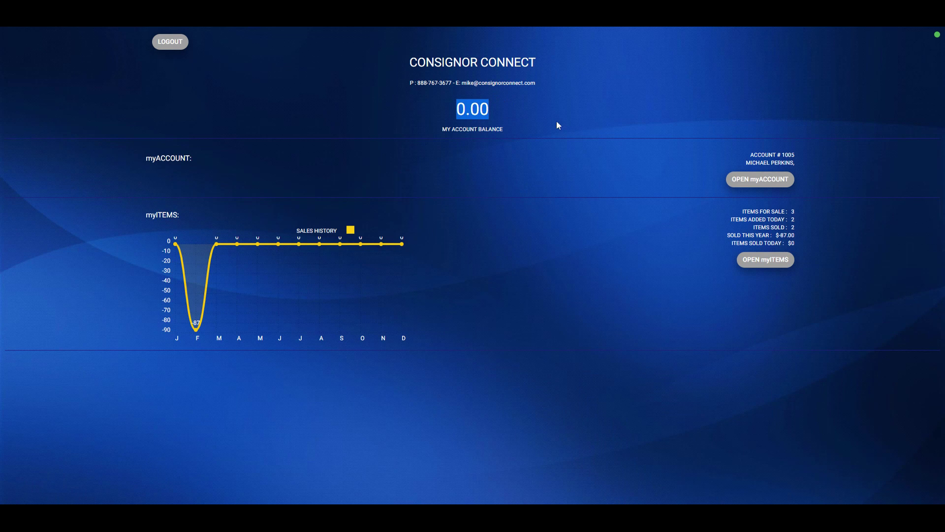
left_click(589, 121)
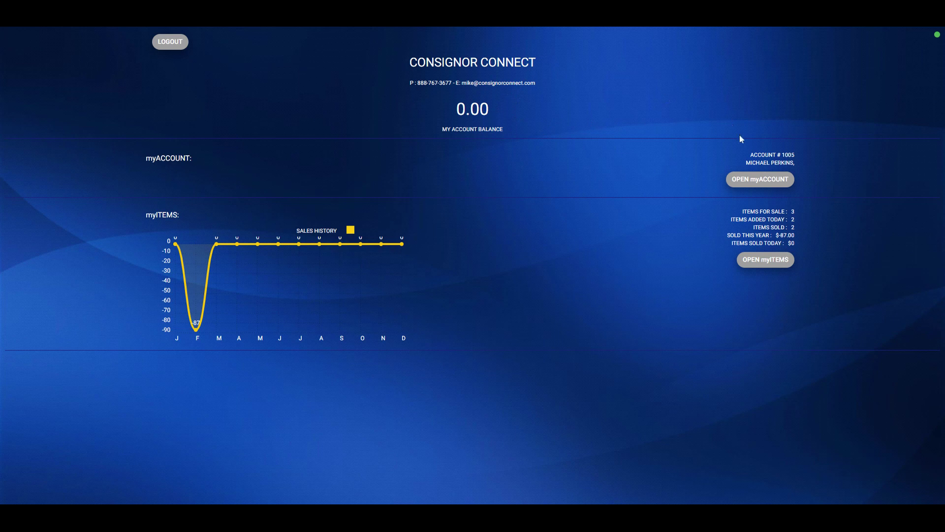
Open myACCOUNT, look over the account settings, and review the payout and transaction histories.
left_click(768, 180)
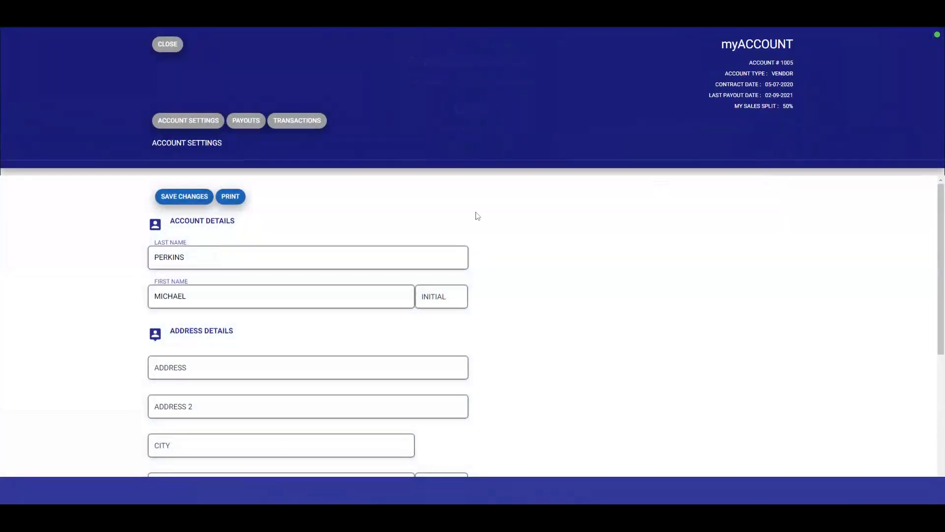
scroll(338, 265, "down", 5)
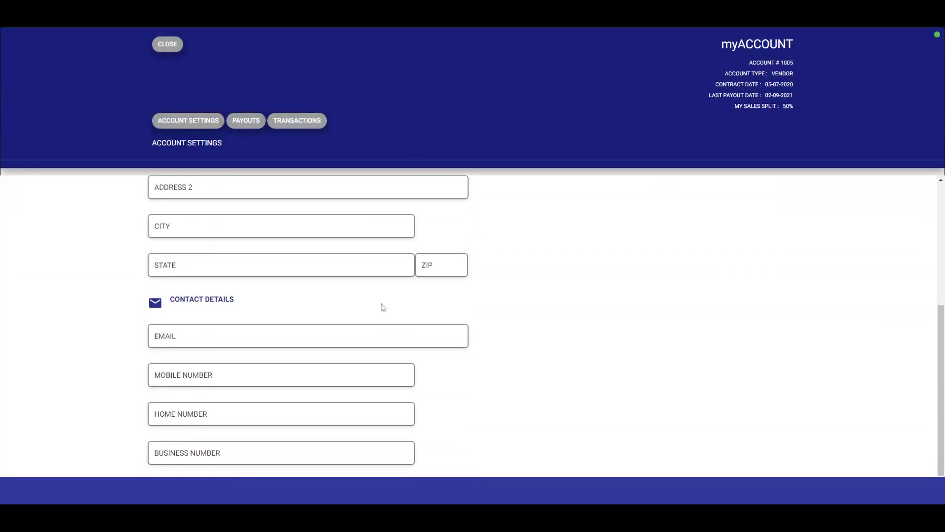
scroll(405, 342, "up", 5)
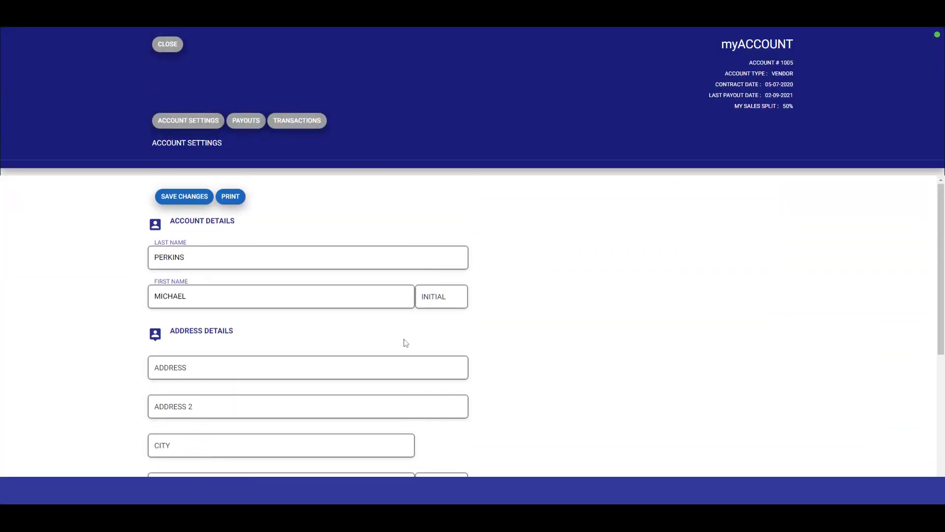
left_click(256, 126)
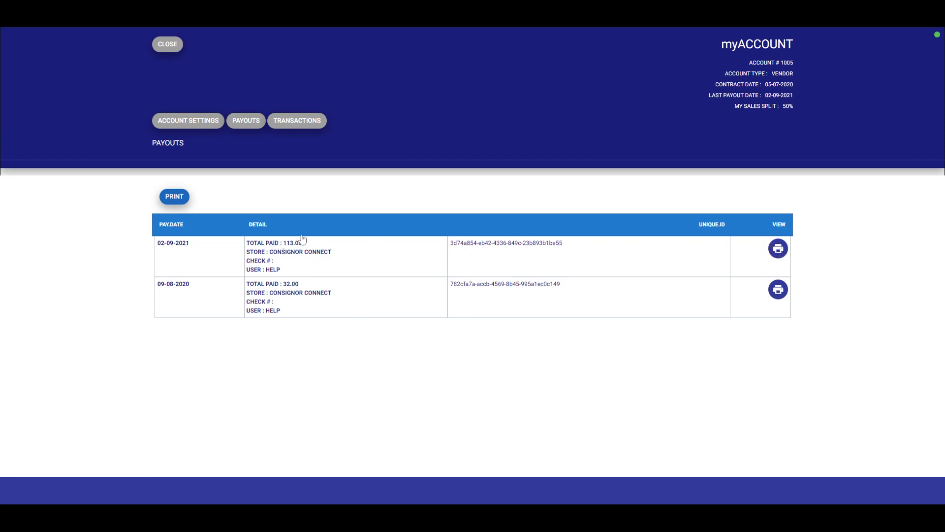
left_click(312, 125)
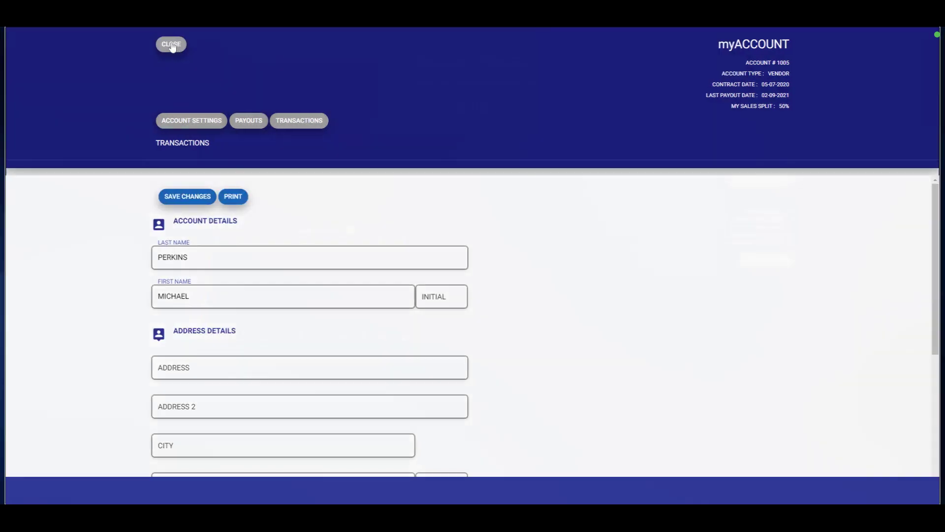
Close myACCOUNT, open the myITEMS list, and expand the result-count dropdown.
left_click(172, 45)
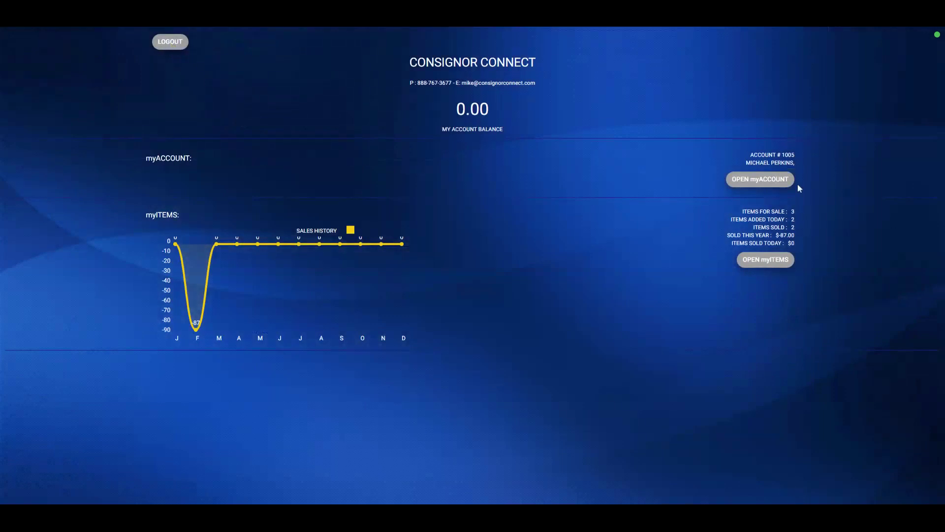
left_click(773, 264)
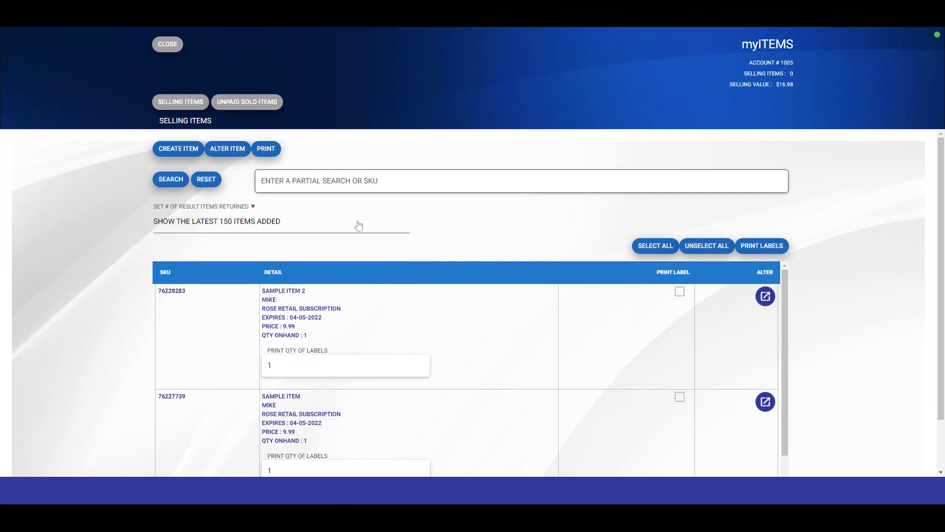
left_click(262, 224)
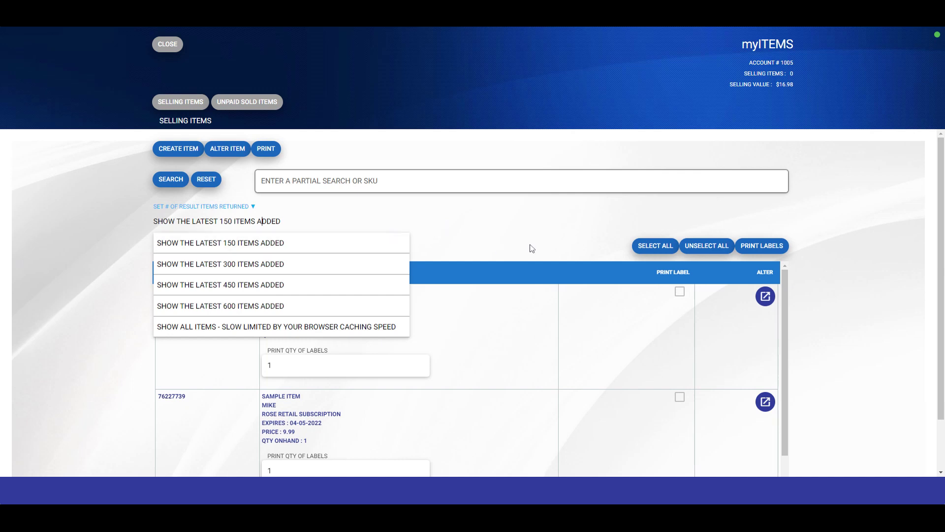
Close the result-count choices, keeping 'Show the latest 150 items added'.
left_click(517, 238)
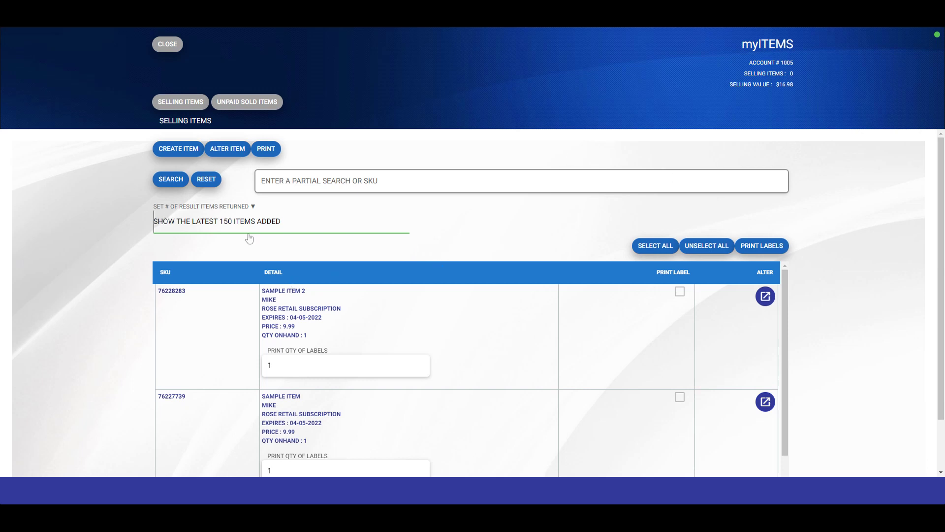
Start a new item with location CONSIGNOR CONNECT, description 'Sample item', and category RR Rose Retail Subscription.
left_click(174, 155)
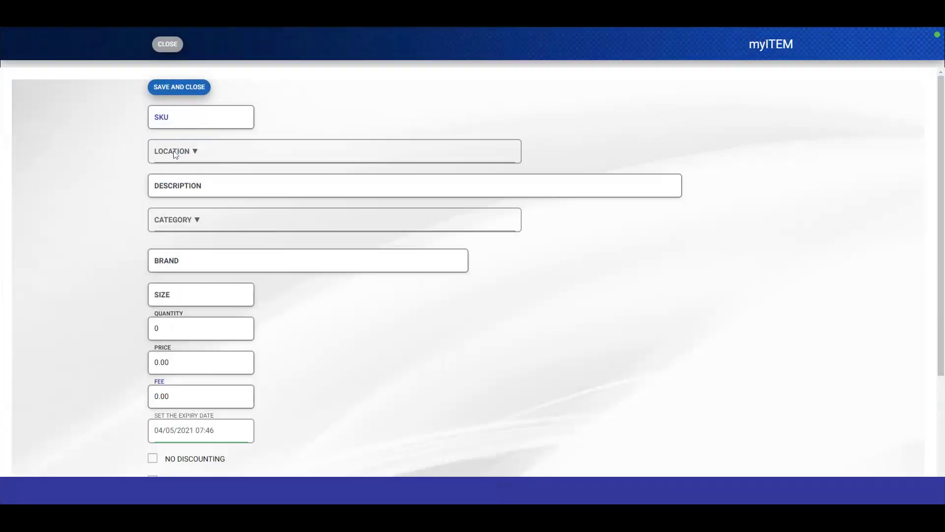
left_click(215, 154)
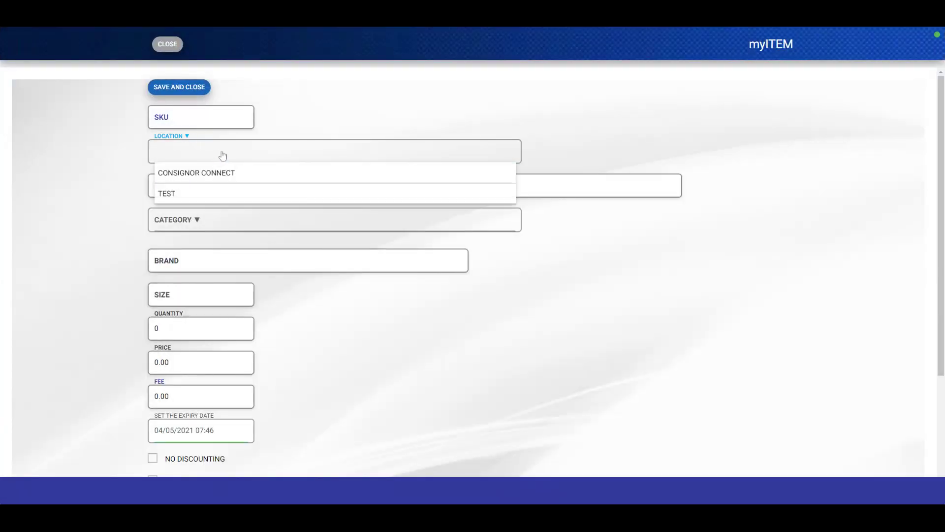
left_click(222, 177)
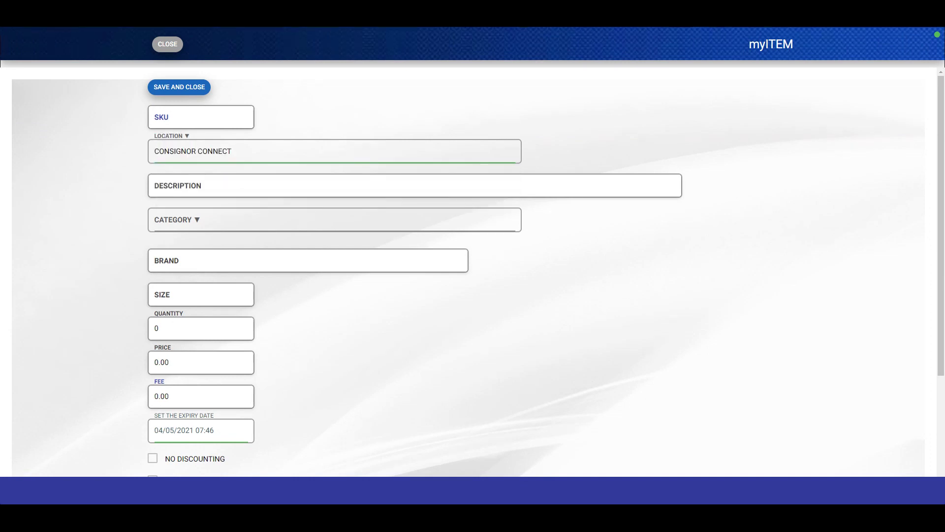
left_click(222, 180)
type("Sample")
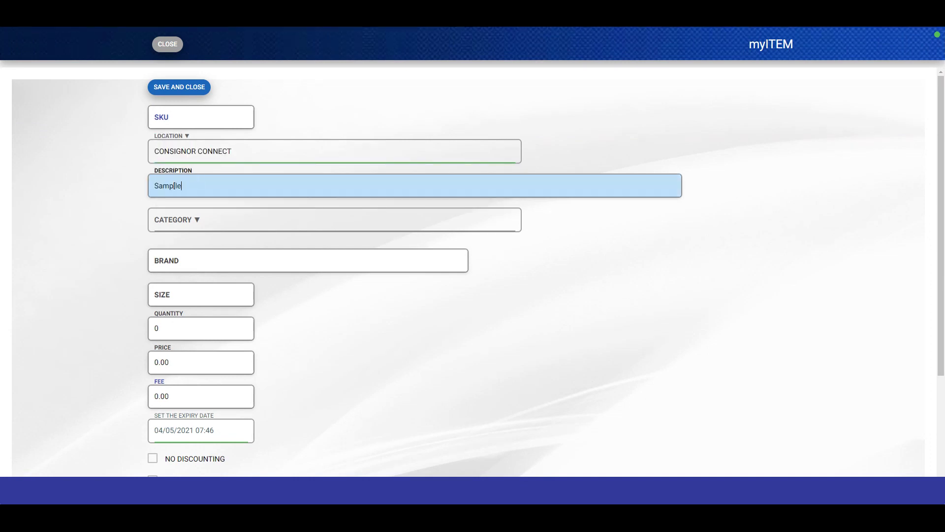
type(" item 1")
left_click(210, 225)
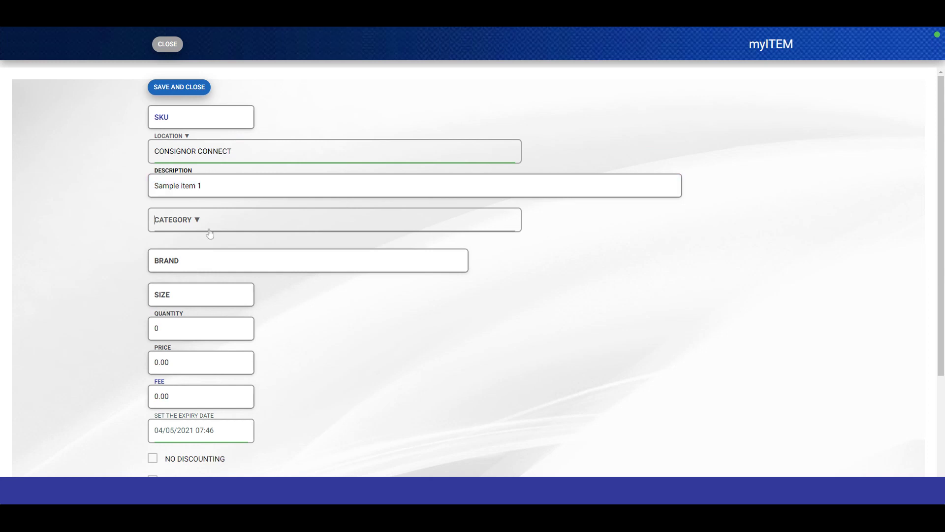
scroll(219, 351, "down", 1)
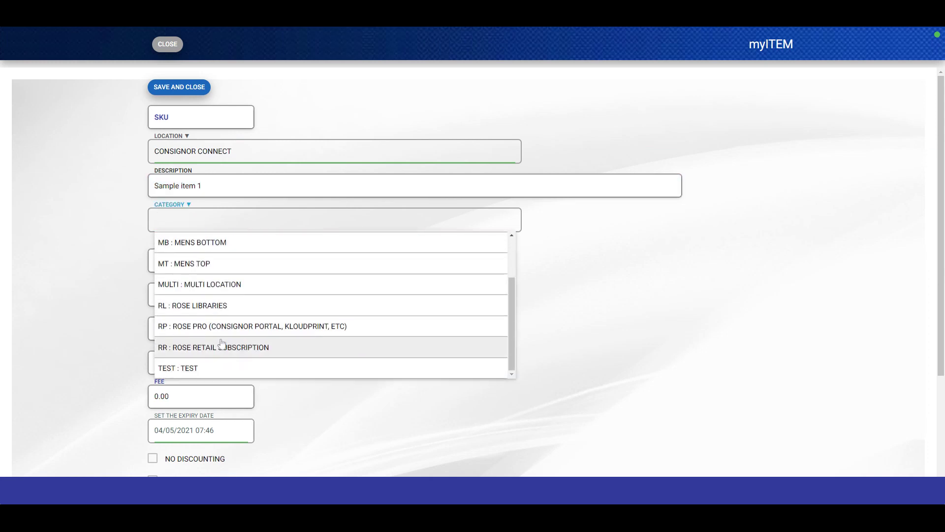
left_click(218, 346)
Fill in the item's brand and set its quantity to 1.
left_click(308, 272)
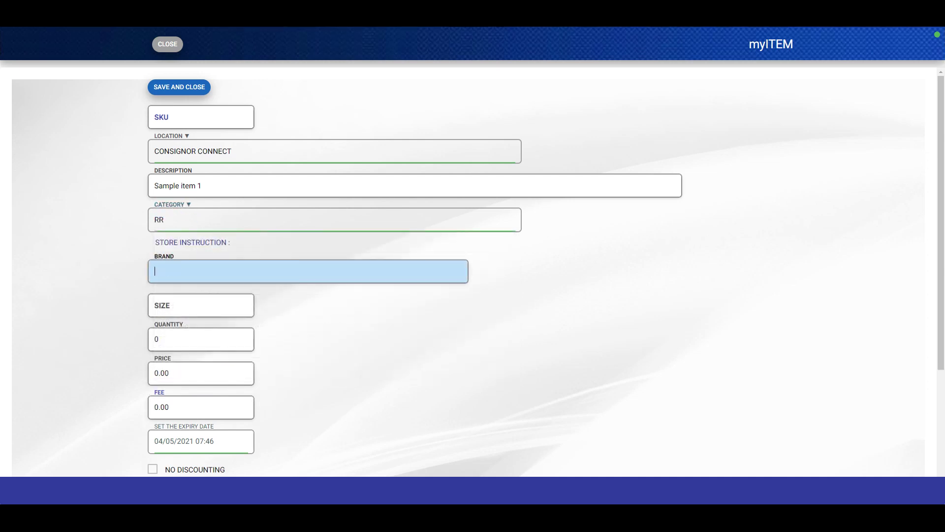
type("Michael")
left_click(199, 340)
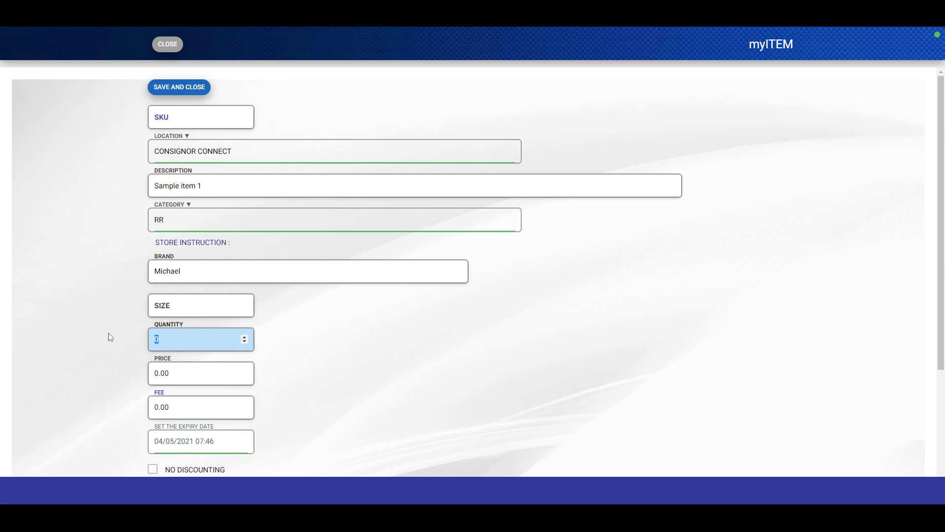
type("1")
key("Tab")
Set the item price to 9.99 and tick NEVER DELETES(EXPIRES).
type("9.99")
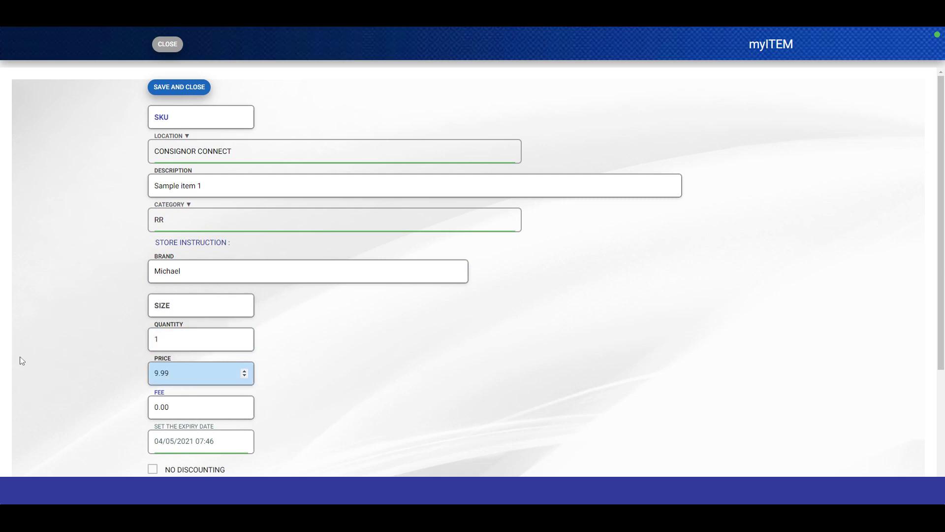
scroll(102, 359, "down", 3)
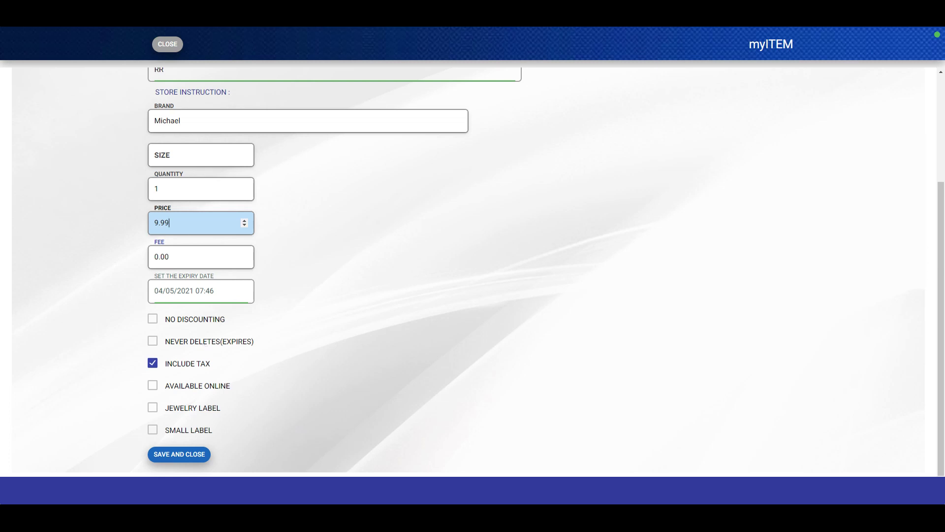
left_click(175, 339)
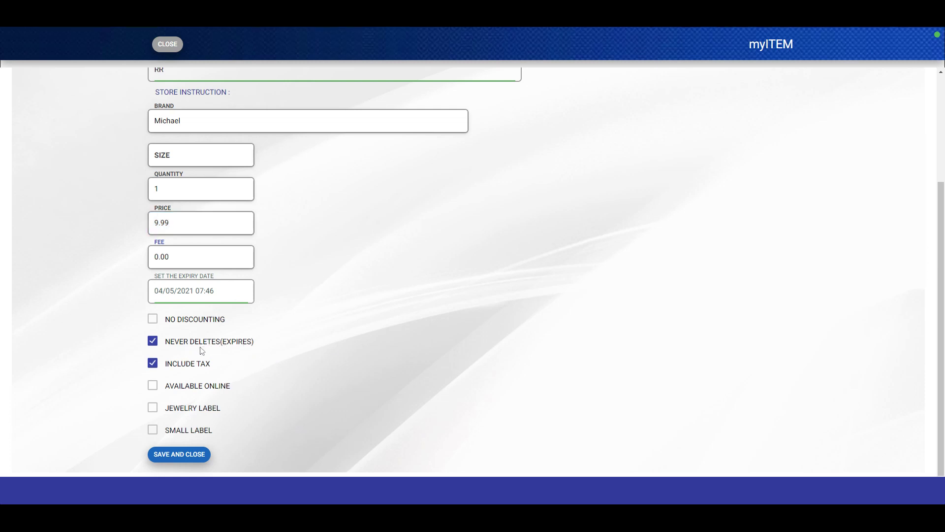
left_click(241, 189)
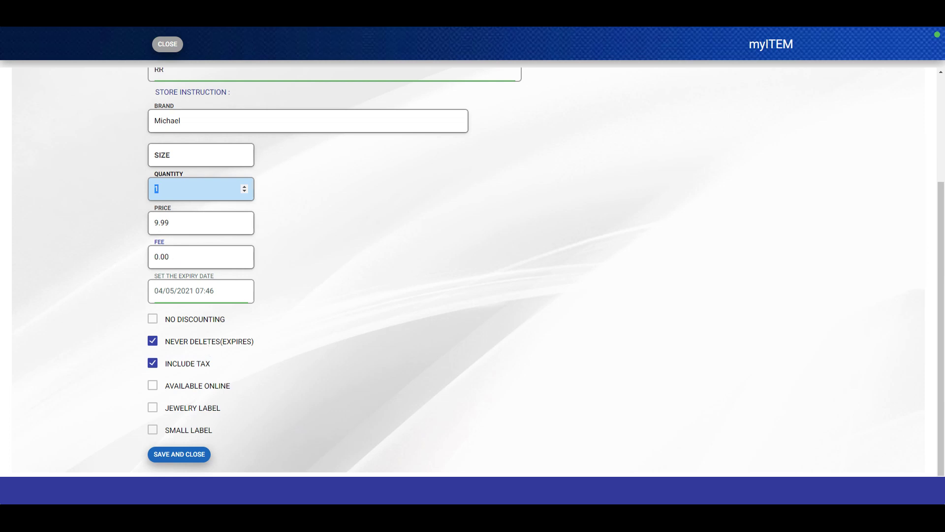
scroll(312, 166, "up", 3)
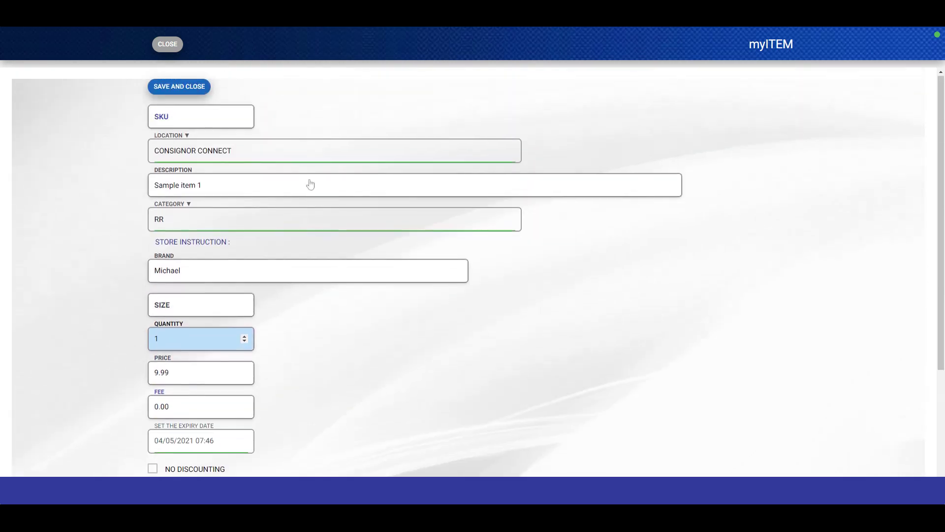
scroll(246, 220, "down", 3)
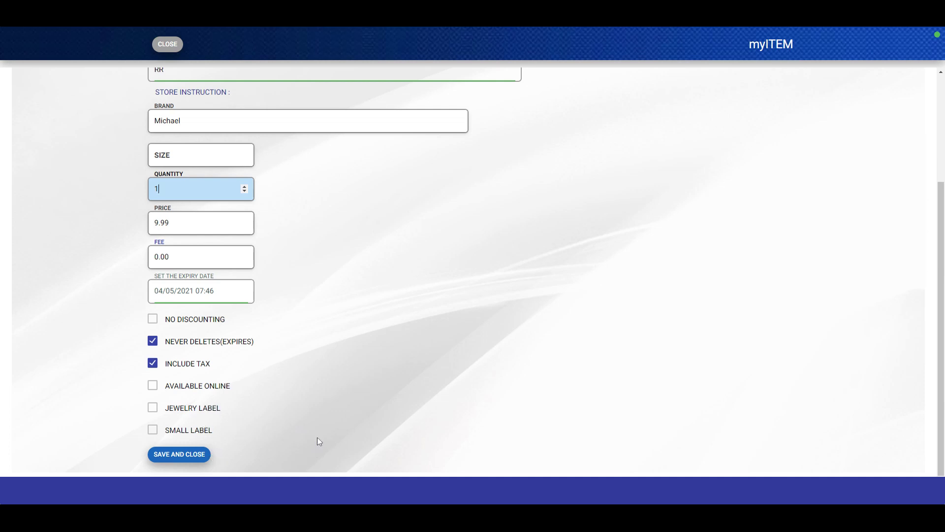
scroll(321, 437, "up", 2)
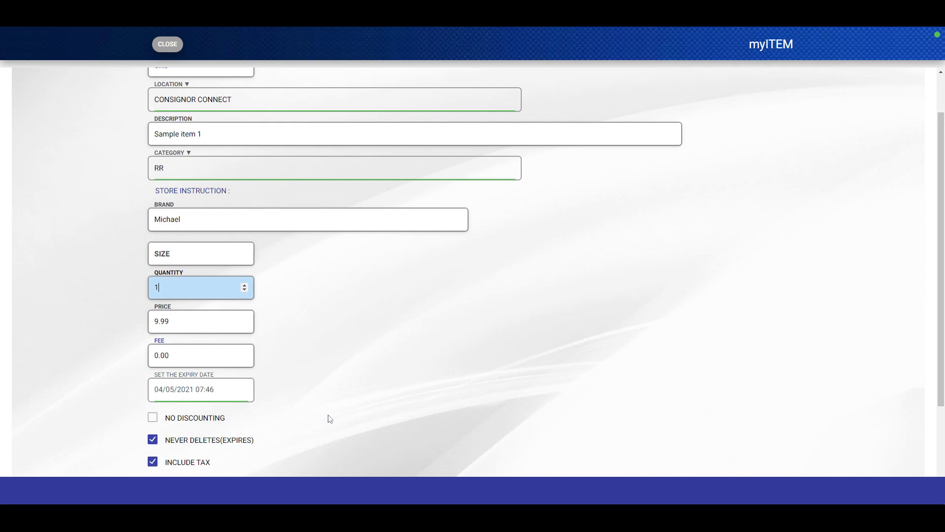
scroll(330, 374, "down", 1)
scroll(330, 375, "down", 2)
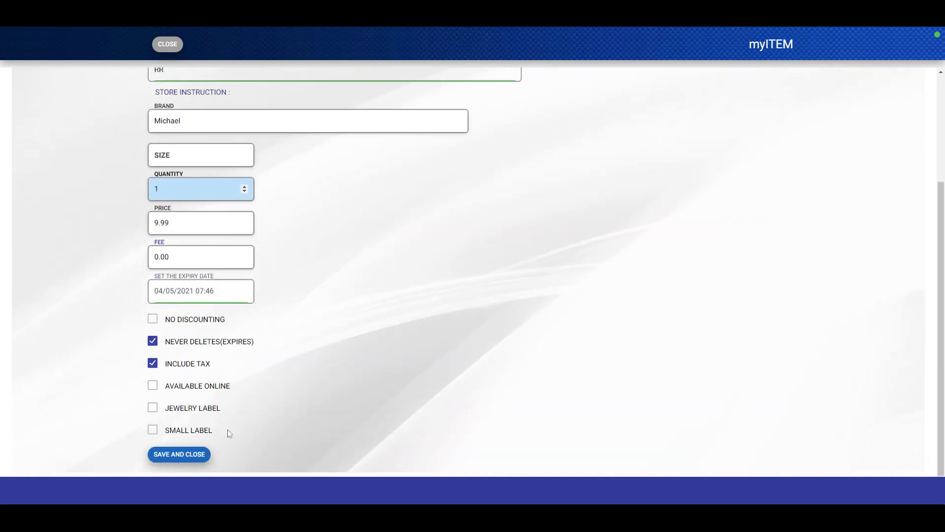
Save Sample item 1 and select all listed items for label printing.
left_click(181, 454)
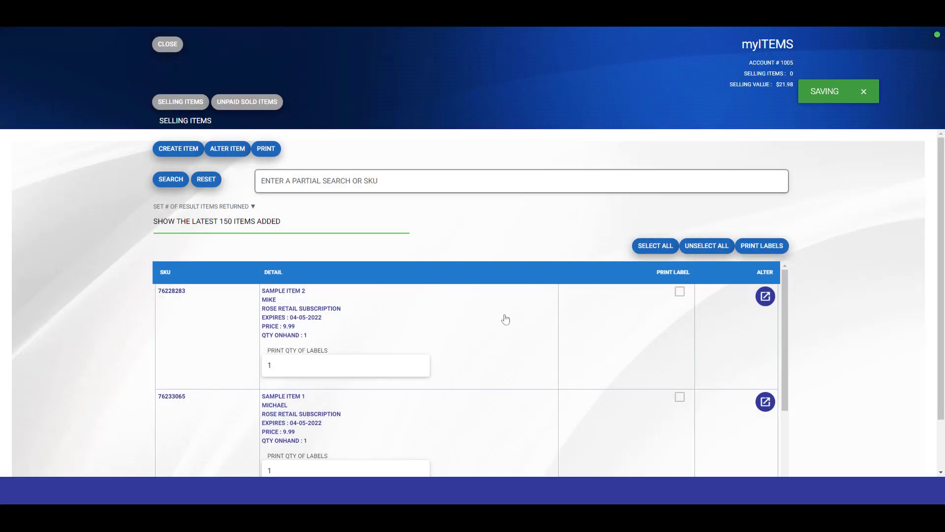
scroll(502, 320, "down", 2)
scroll(502, 344, "up", 2)
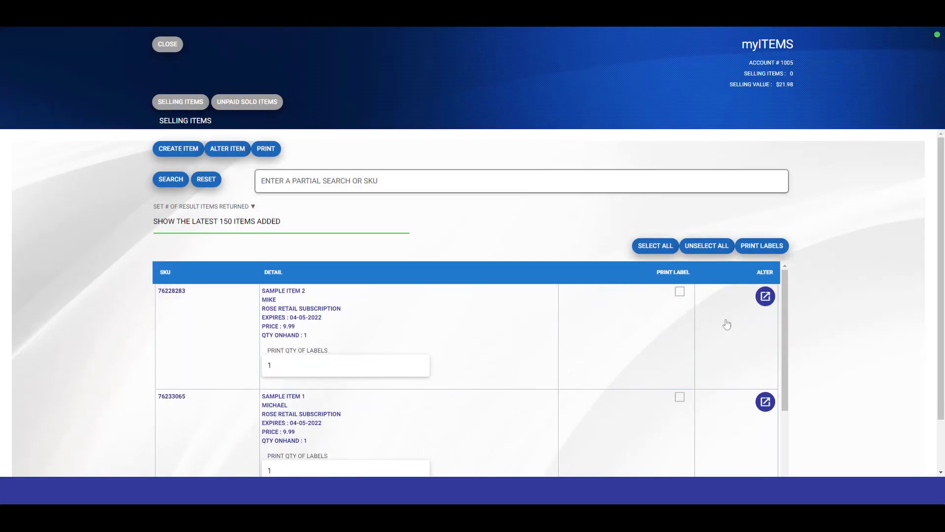
left_click(664, 248)
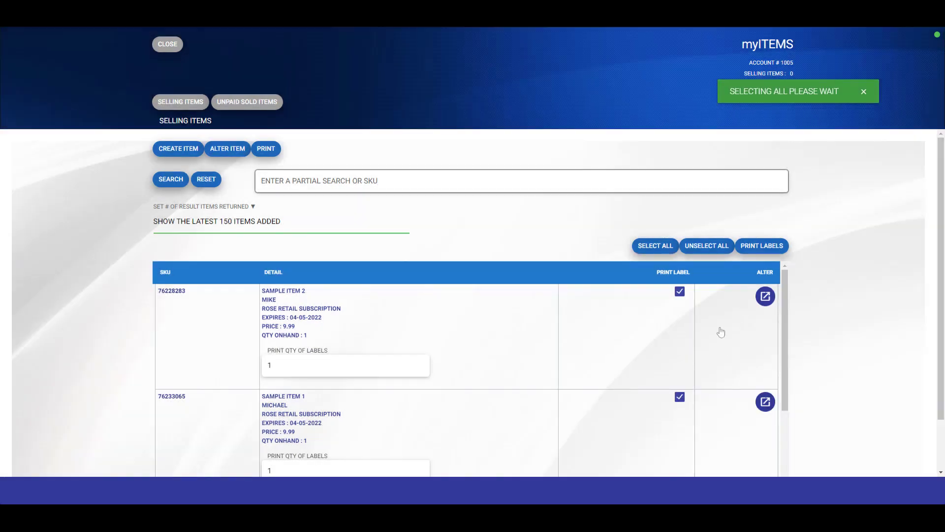
left_click(765, 247)
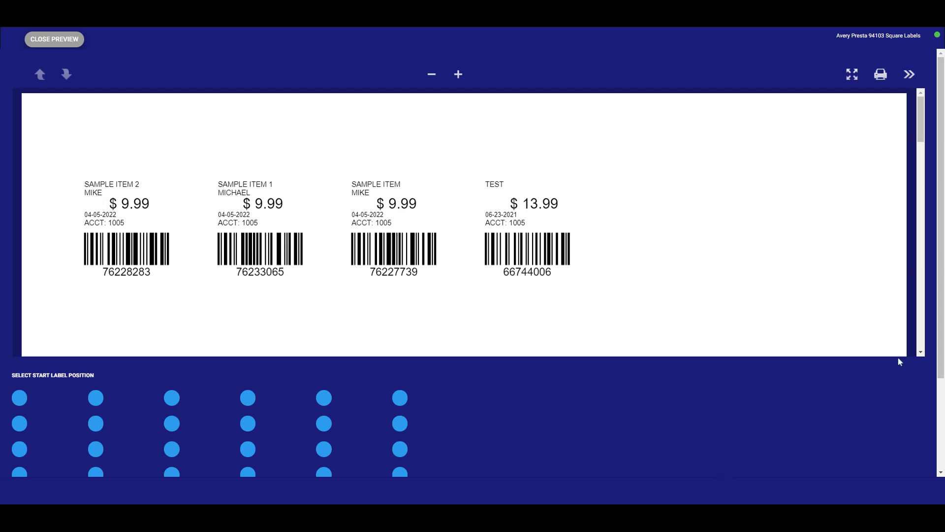
scroll(457, 422, "down", 2)
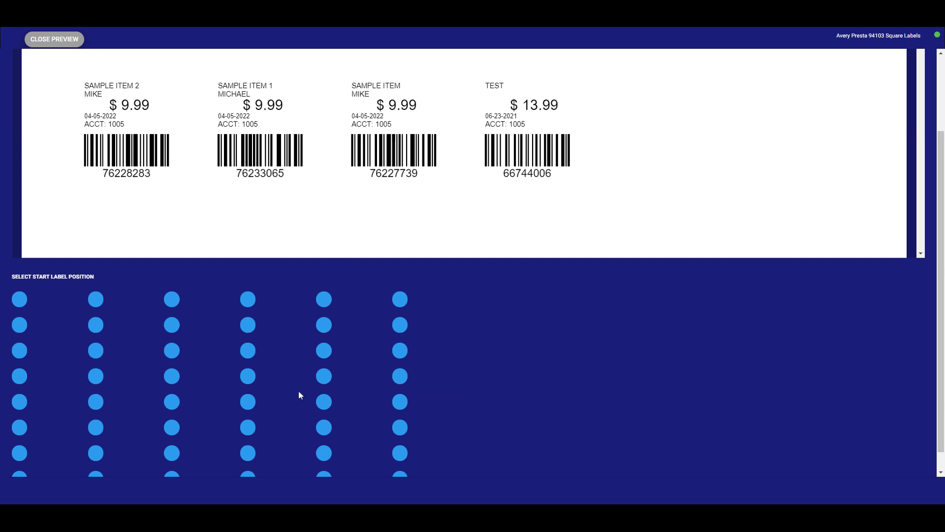
scroll(298, 391, "up", 2)
left_click(73, 43)
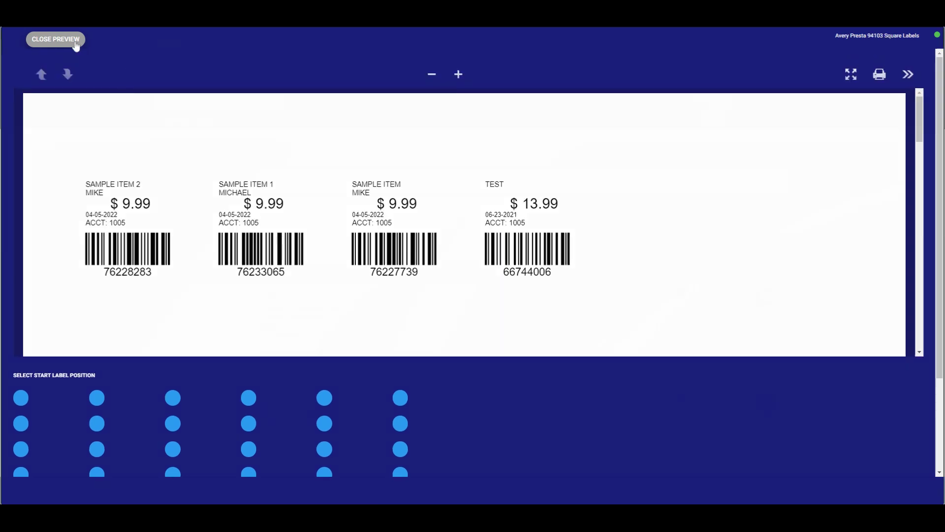